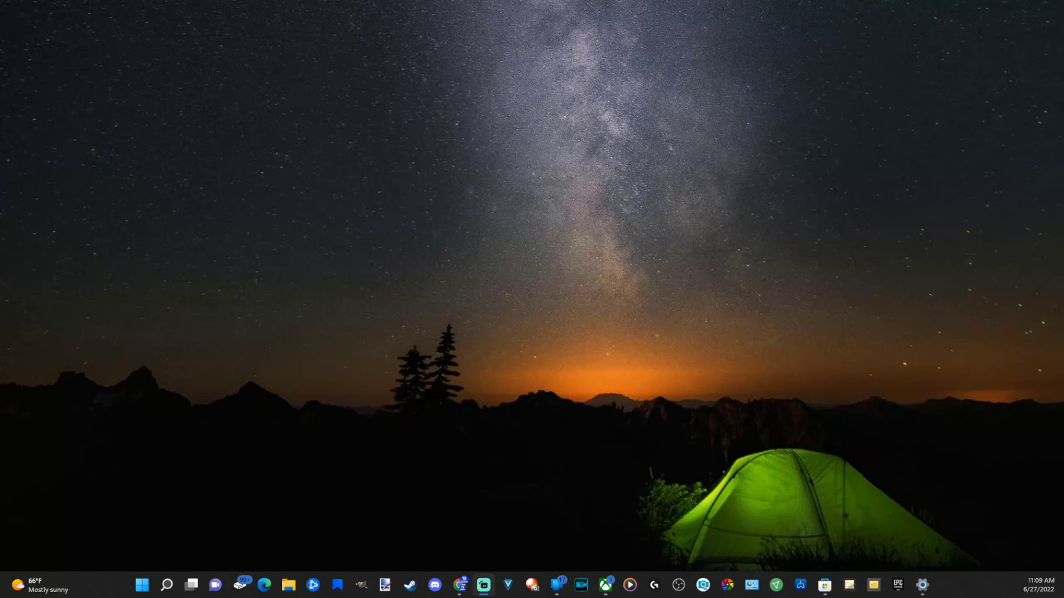
Pair the Wireless Controller as a Bluetooth device in the Windows settings, then minimize the settings window
click(278, 143)
click(142, 586)
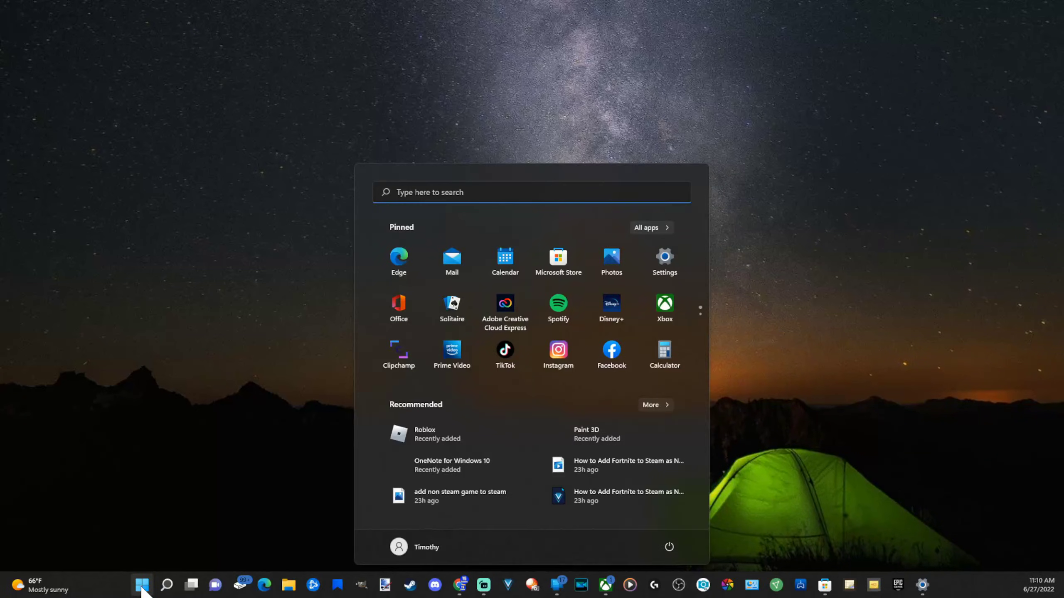
click(669, 270)
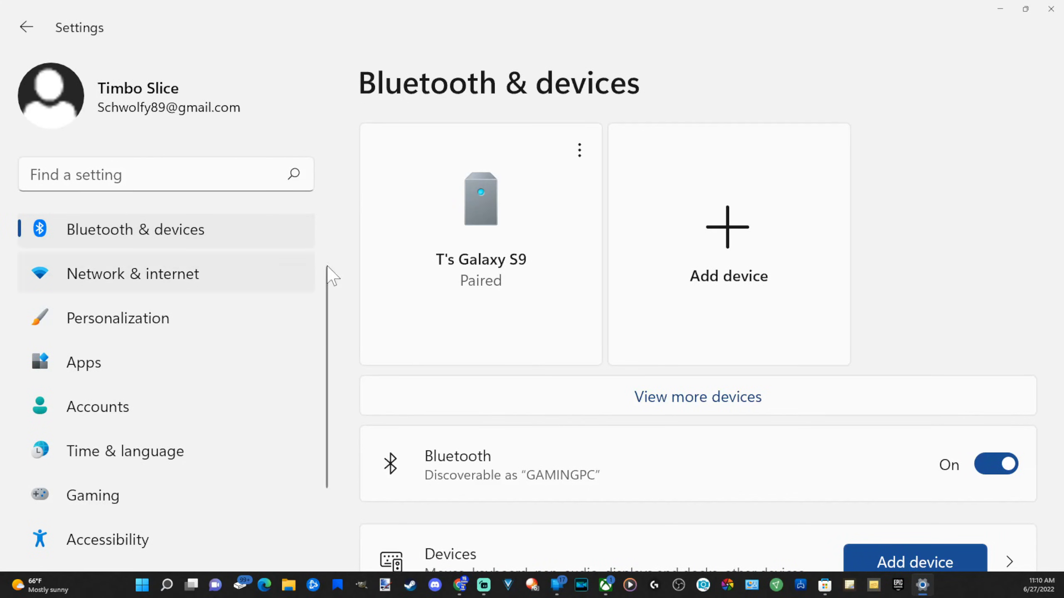
click(724, 229)
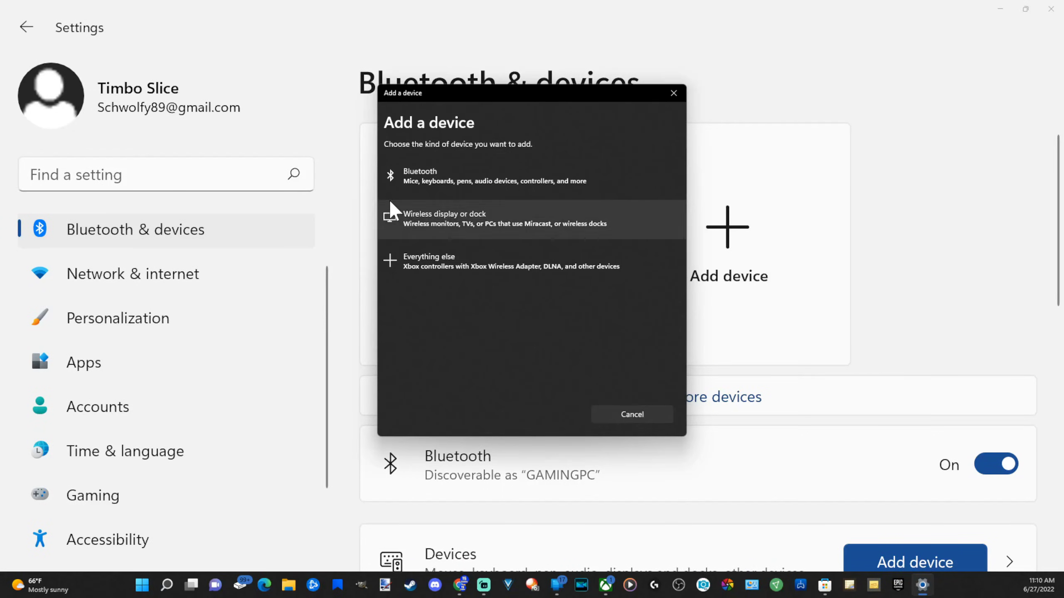
click(420, 184)
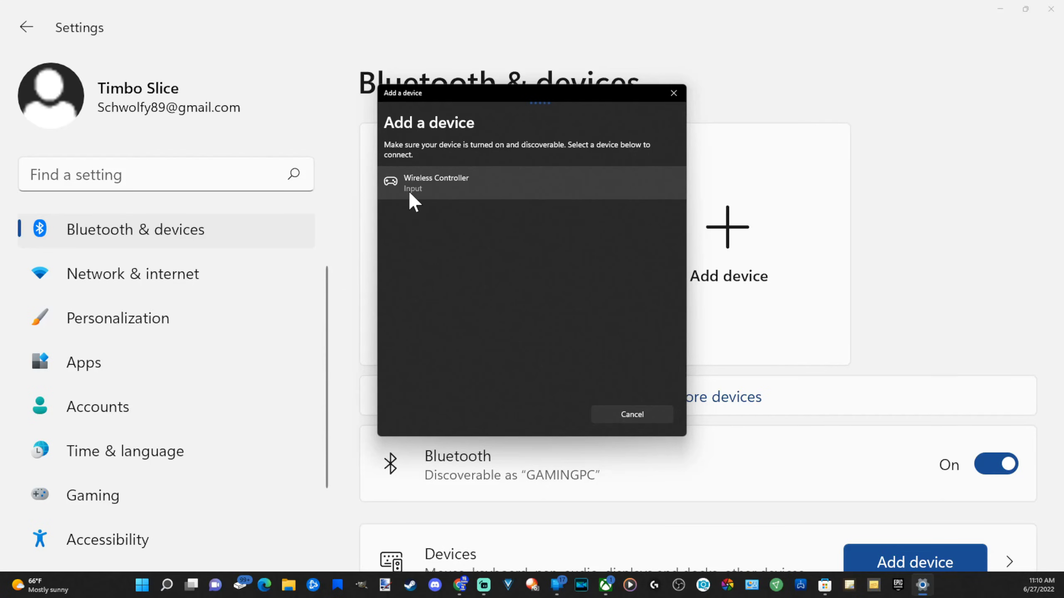
click(414, 189)
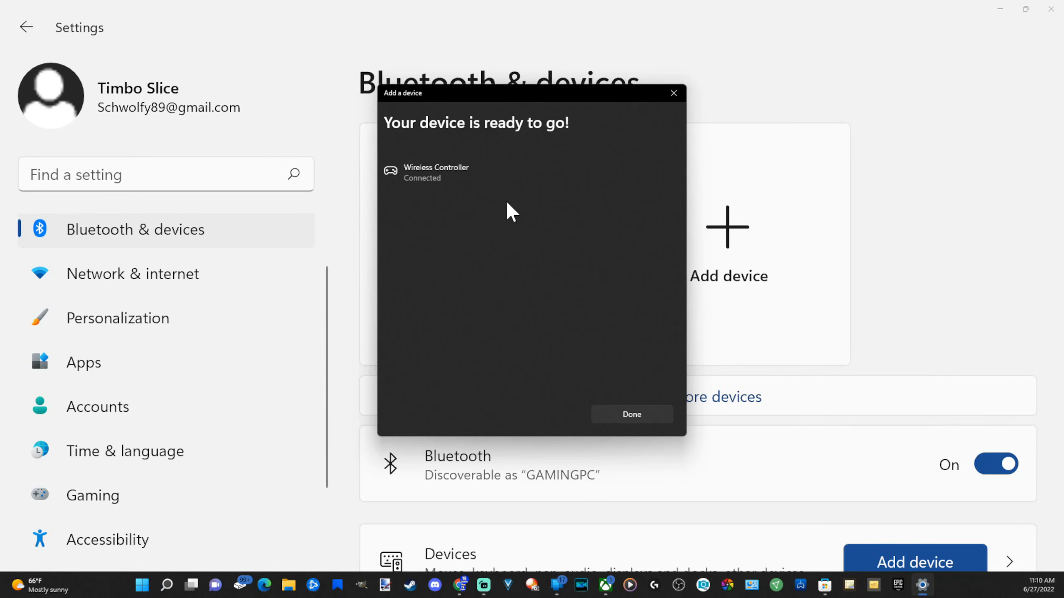
click(614, 415)
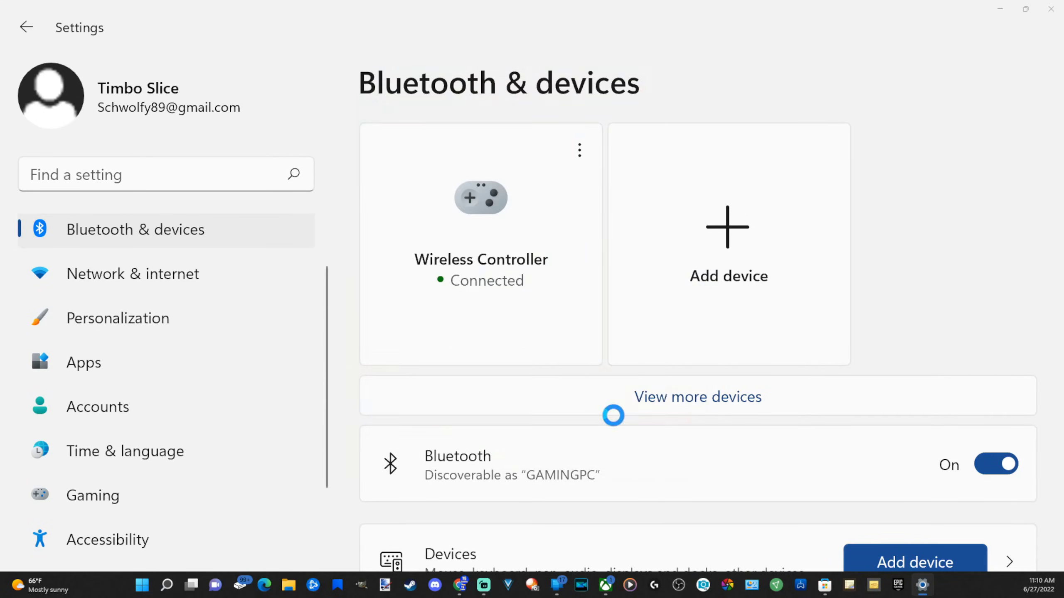
click(1001, 9)
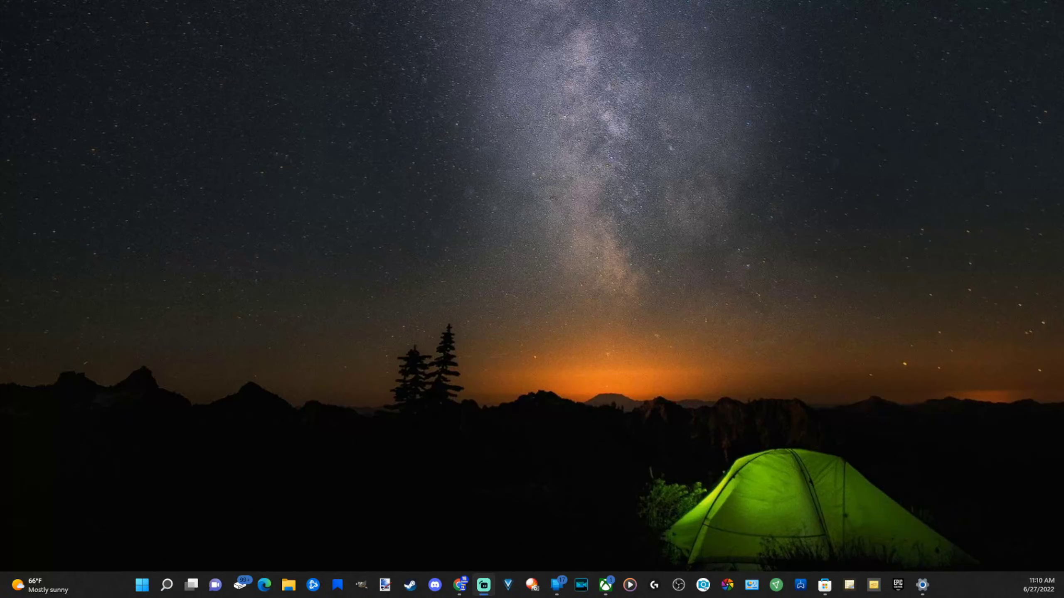
Switch to Chrome, search Google for "steam" and open the Steam store website
click(460, 585)
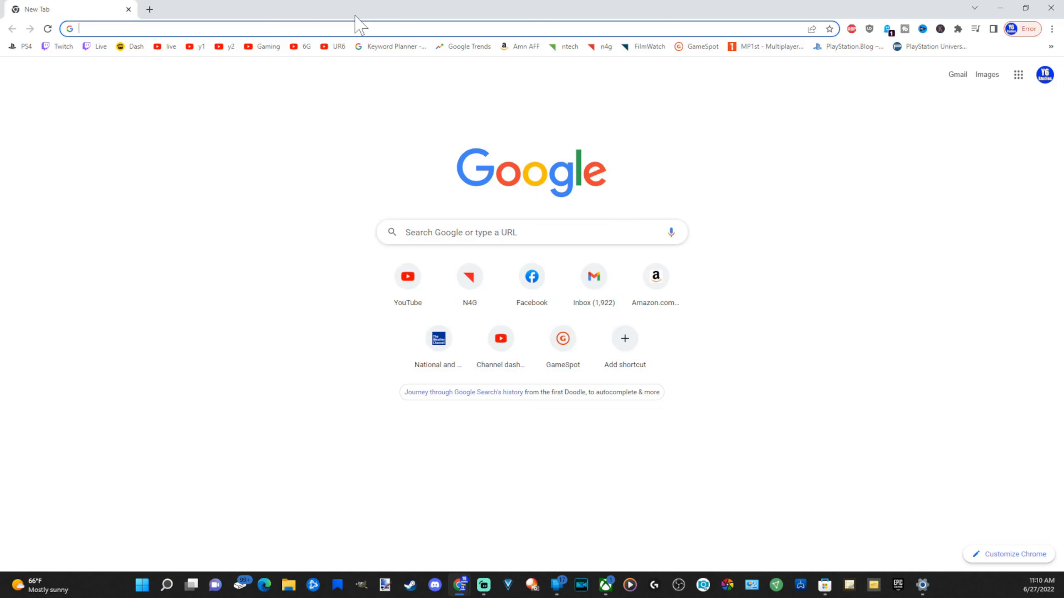
text(steam)
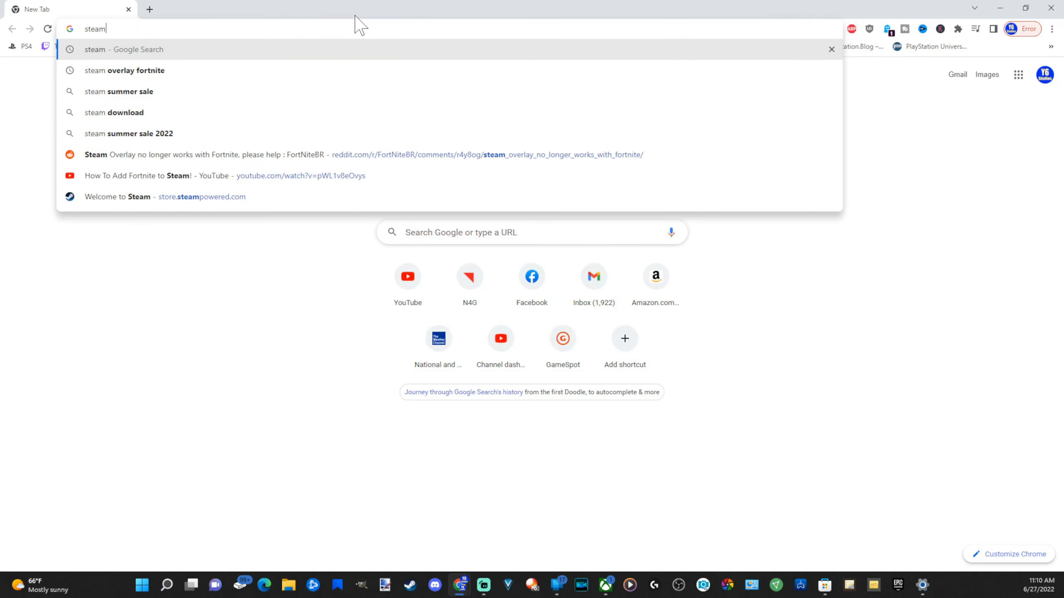
key(Return)
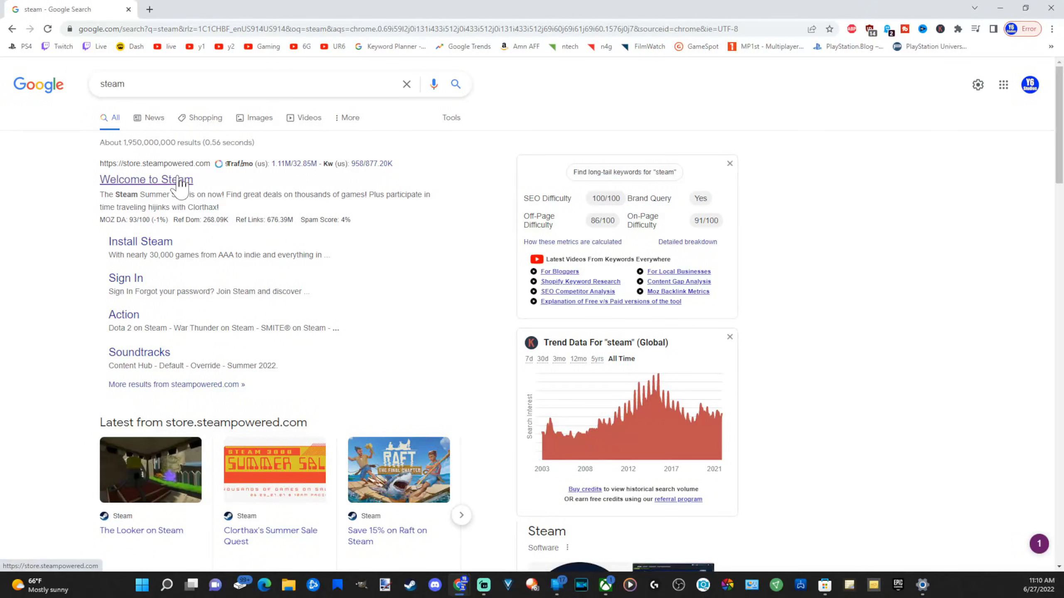
click(150, 186)
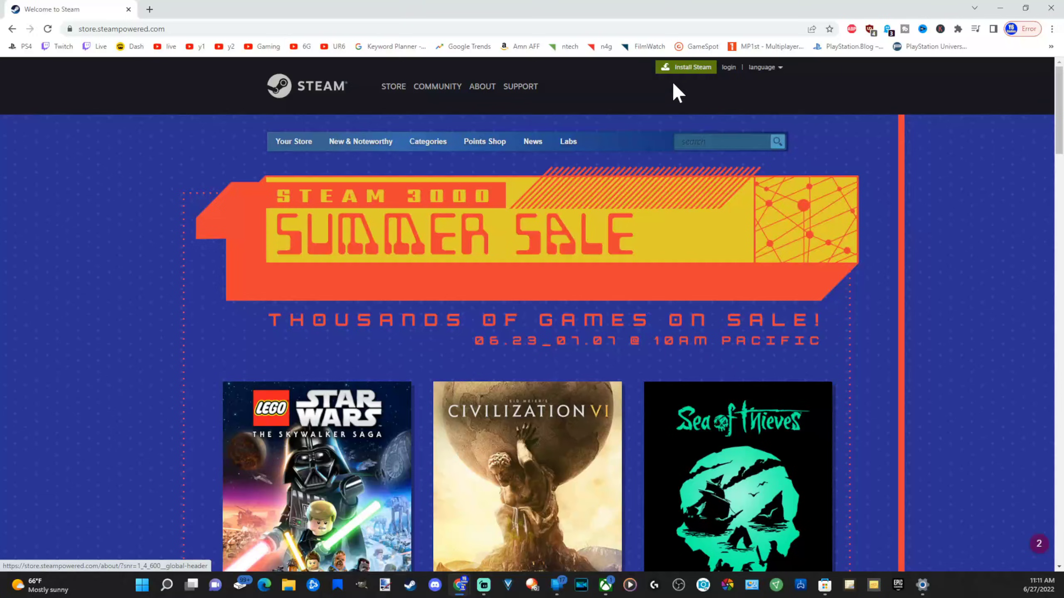
Find the installed Steam app with a Windows search for "steam", launch it and maximize its window
key(super+s)
text(steam)
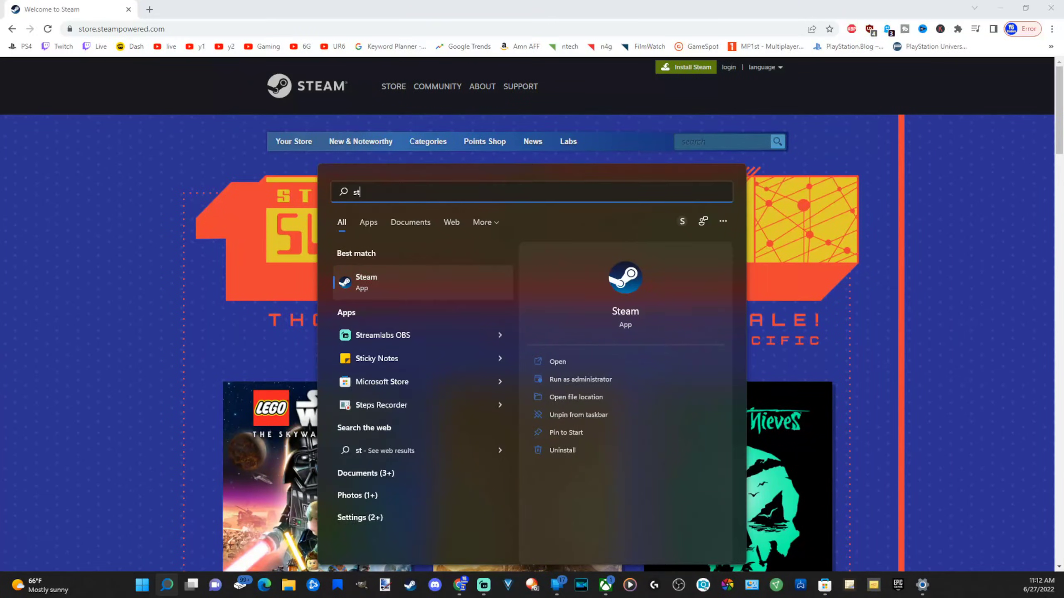
click(361, 285)
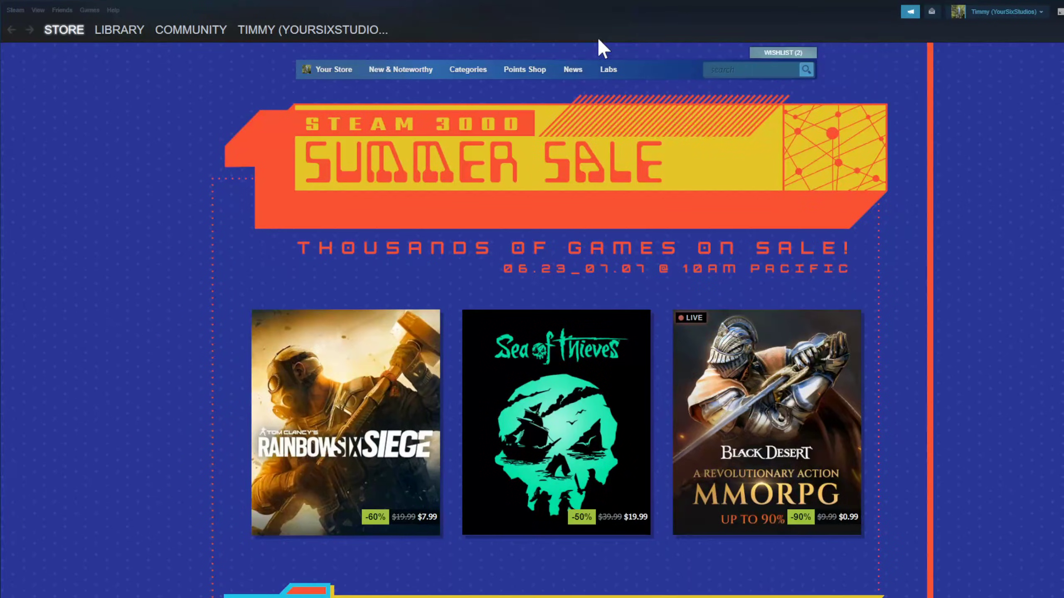
double_click(798, 19)
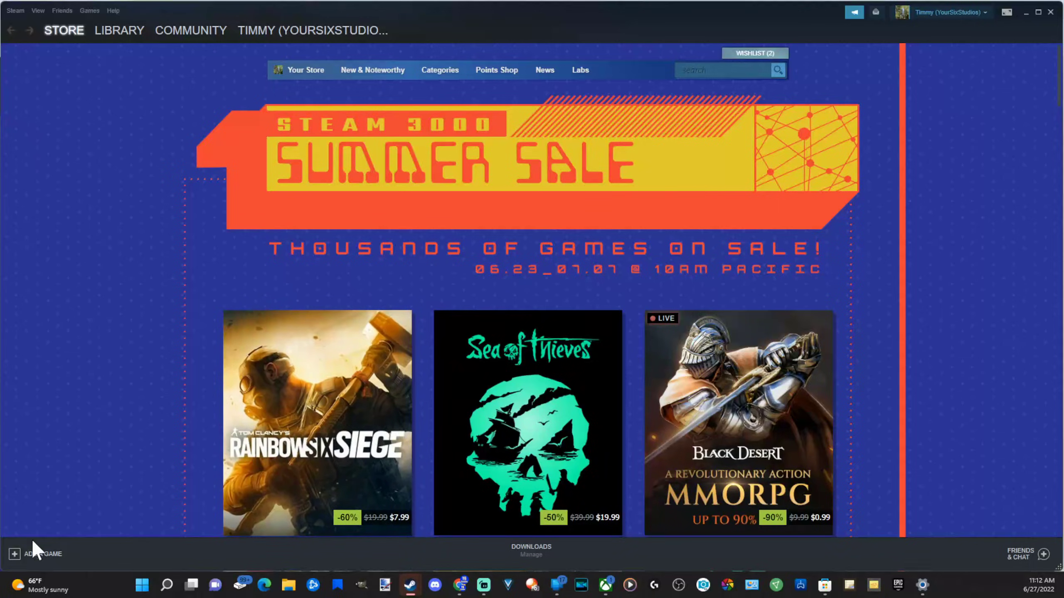
Start adding a non-Steam game to the library and browse for its program file
click(21, 554)
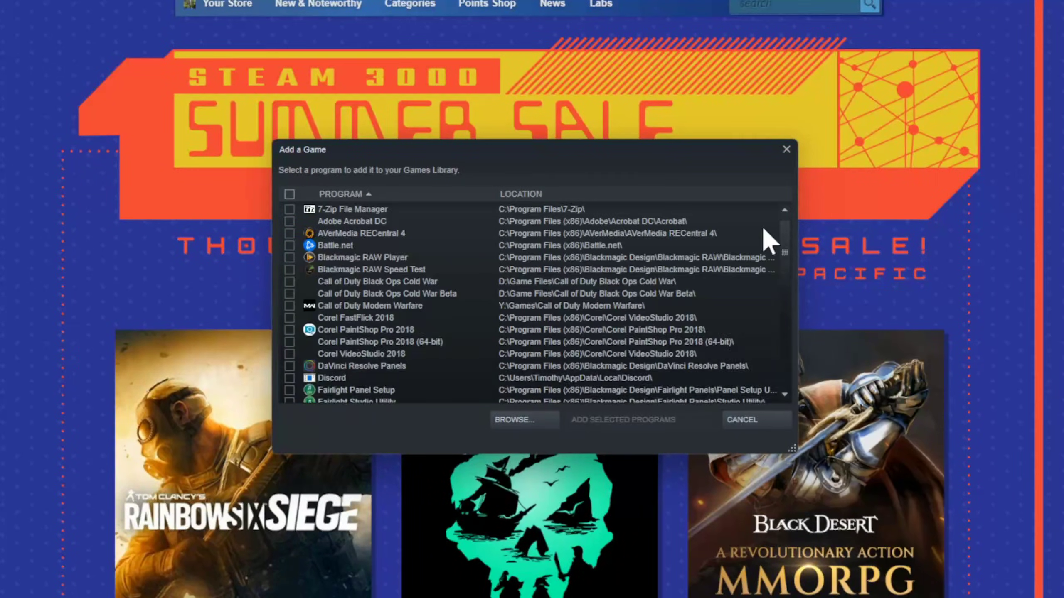
drag(783, 241, 789, 300)
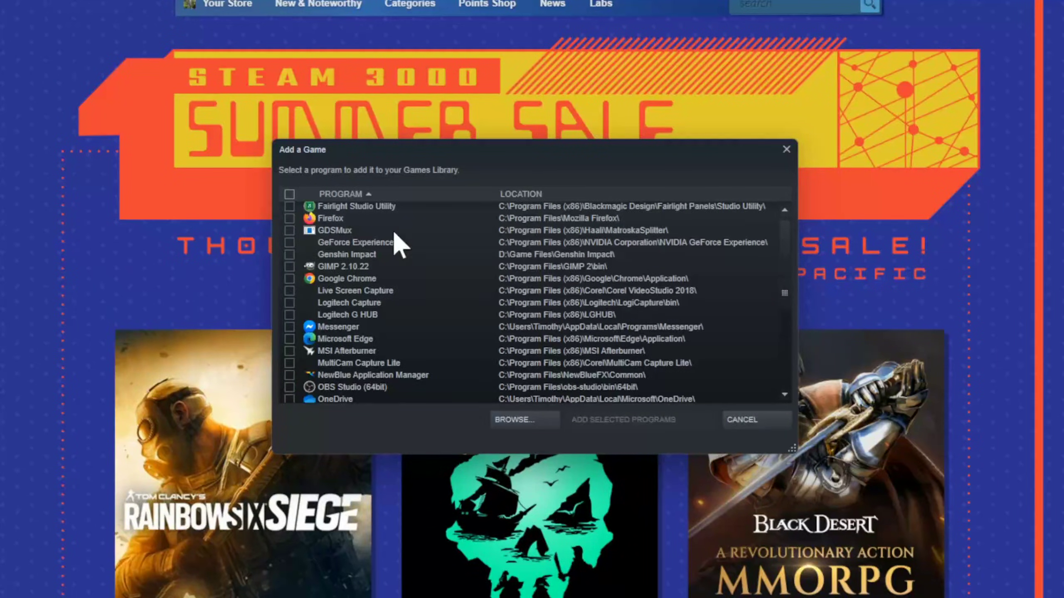
click(510, 424)
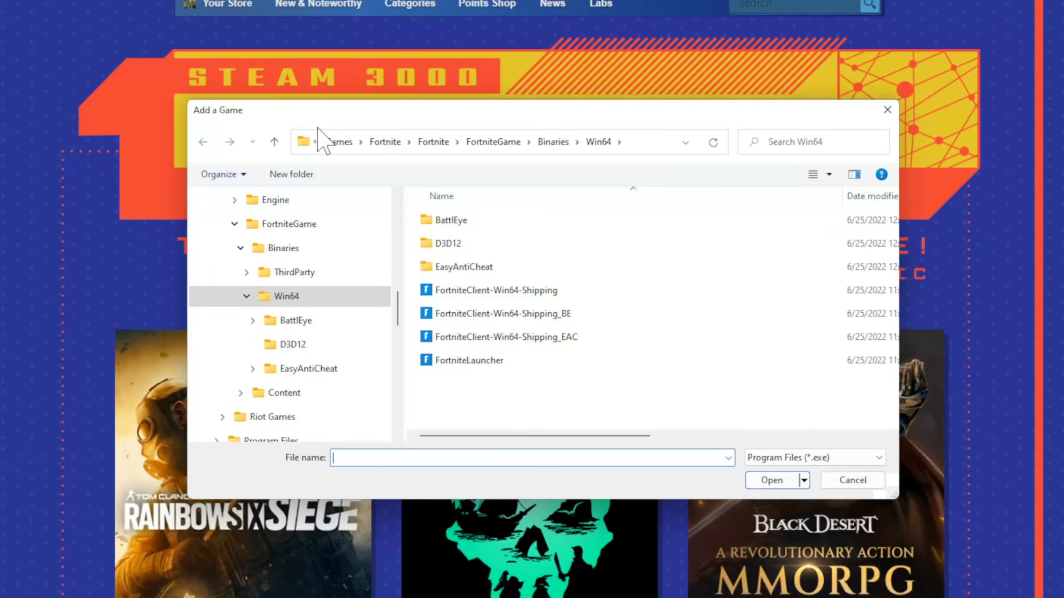
Go up from the Win64 folder to This PC in the file browser
drag(398, 308, 385, 171)
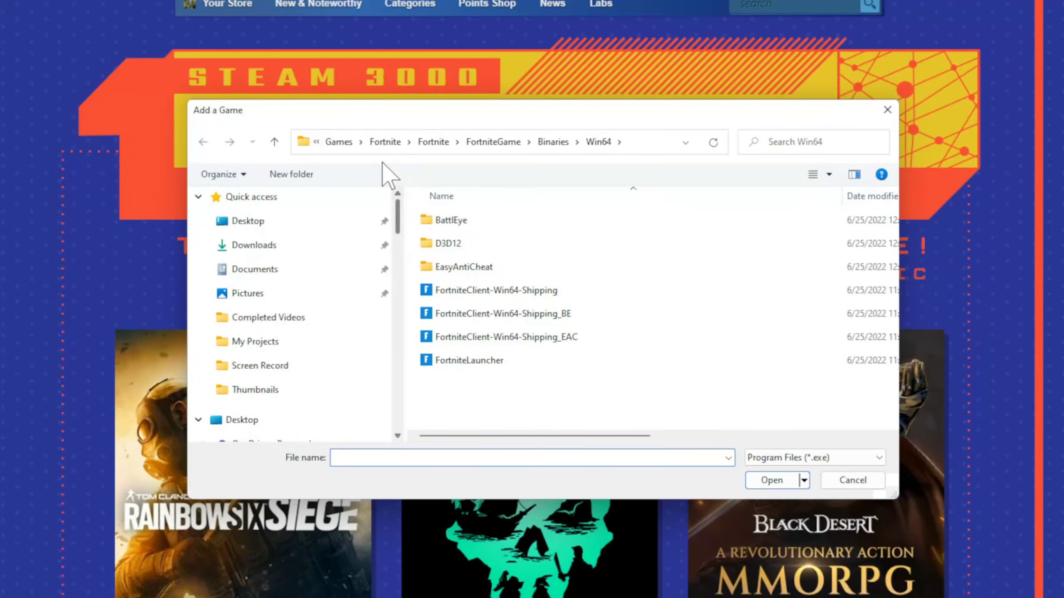
click(275, 144)
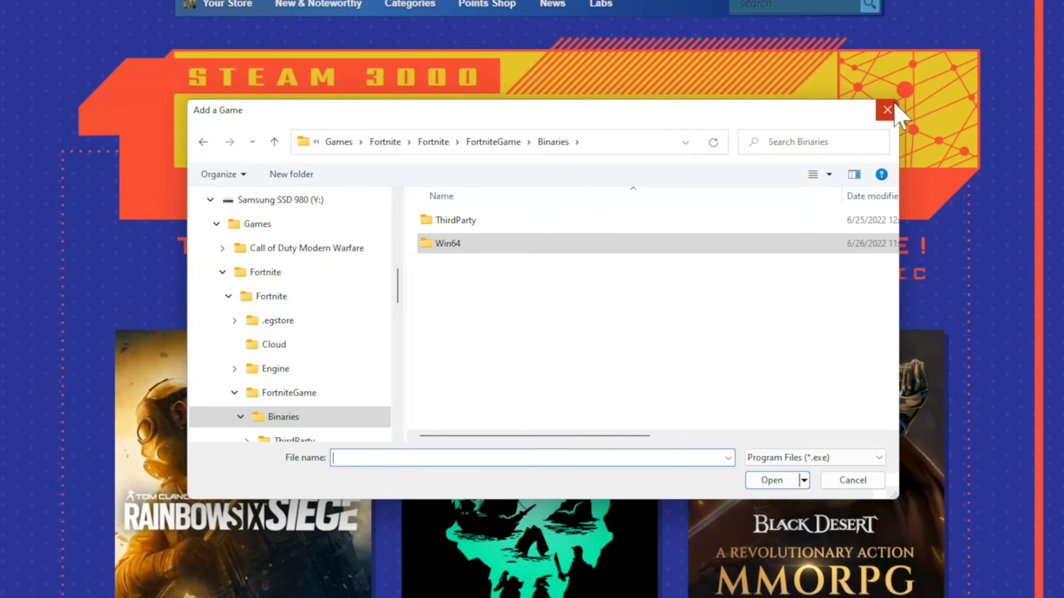
click(273, 143)
click(274, 145)
click(274, 144)
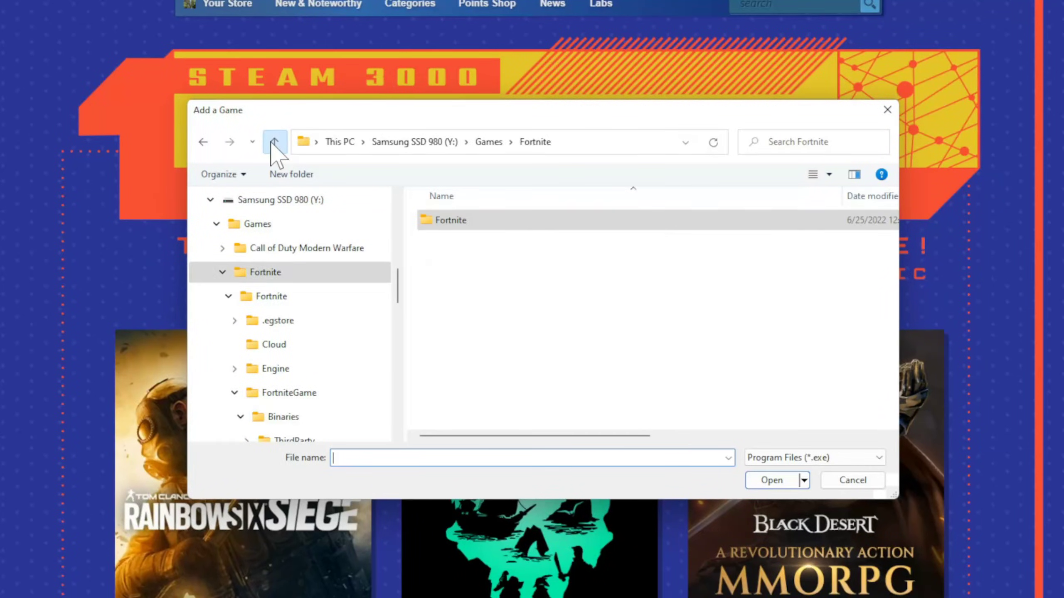
click(275, 145)
click(275, 144)
click(339, 142)
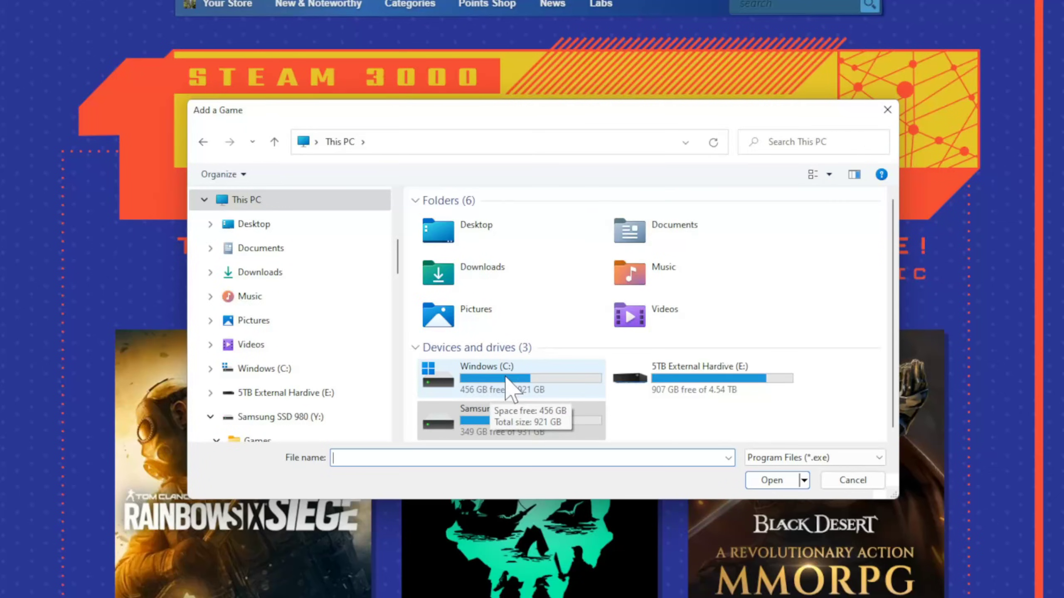
Look into the Epic Games folder under Program Files (x86) on the C: drive, then return to This PC
double_click(492, 380)
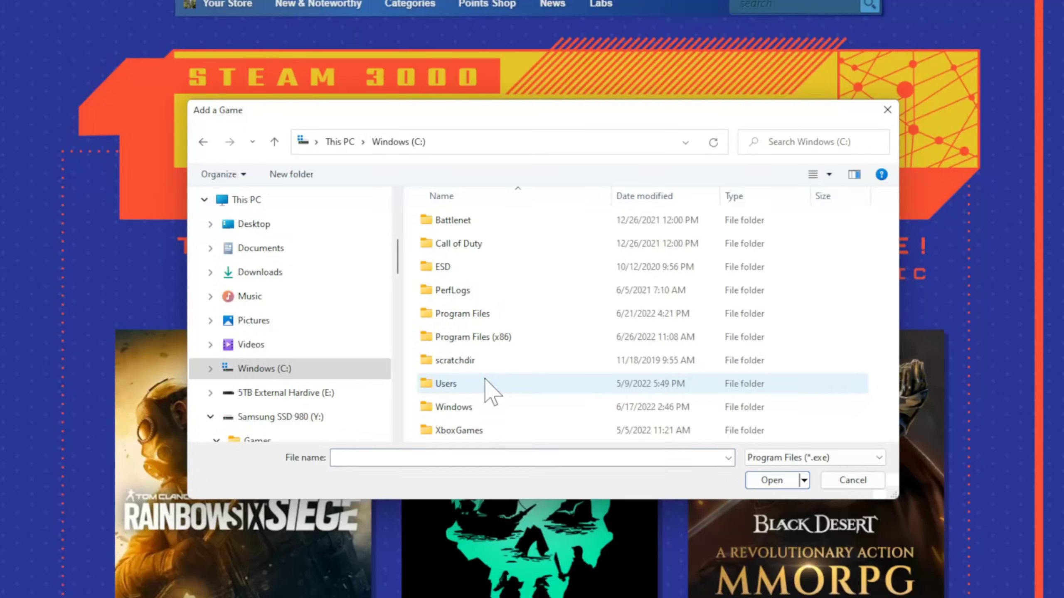
double_click(486, 343)
scroll(502, 341, down, 3)
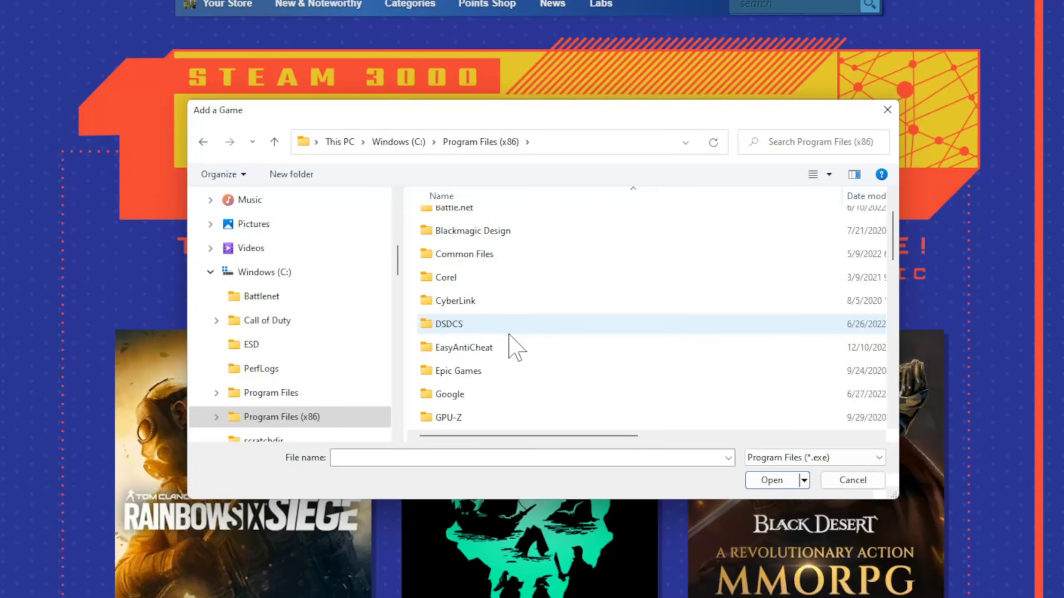
double_click(467, 230)
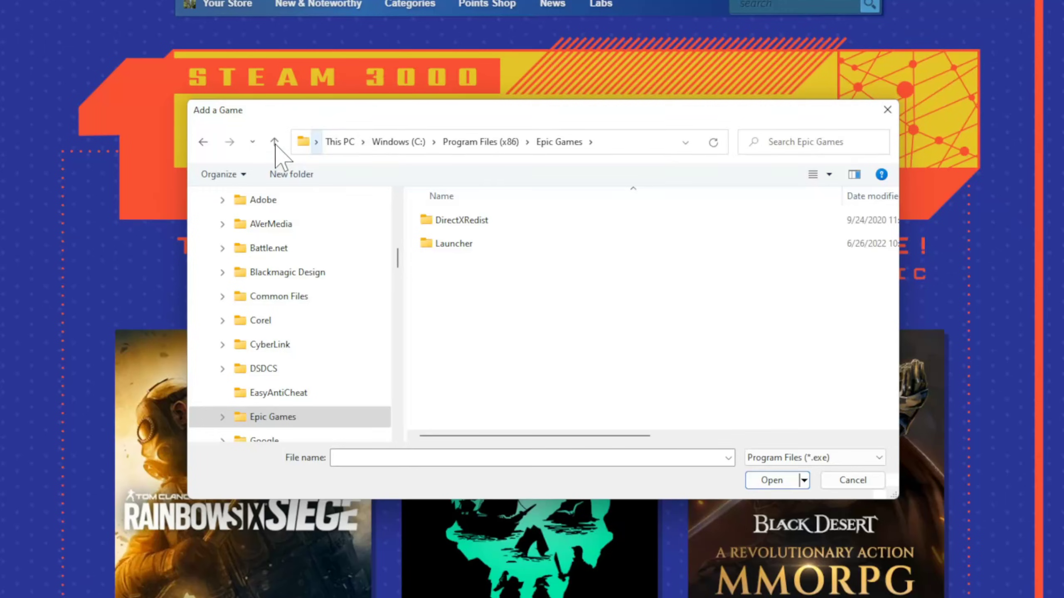
click(331, 143)
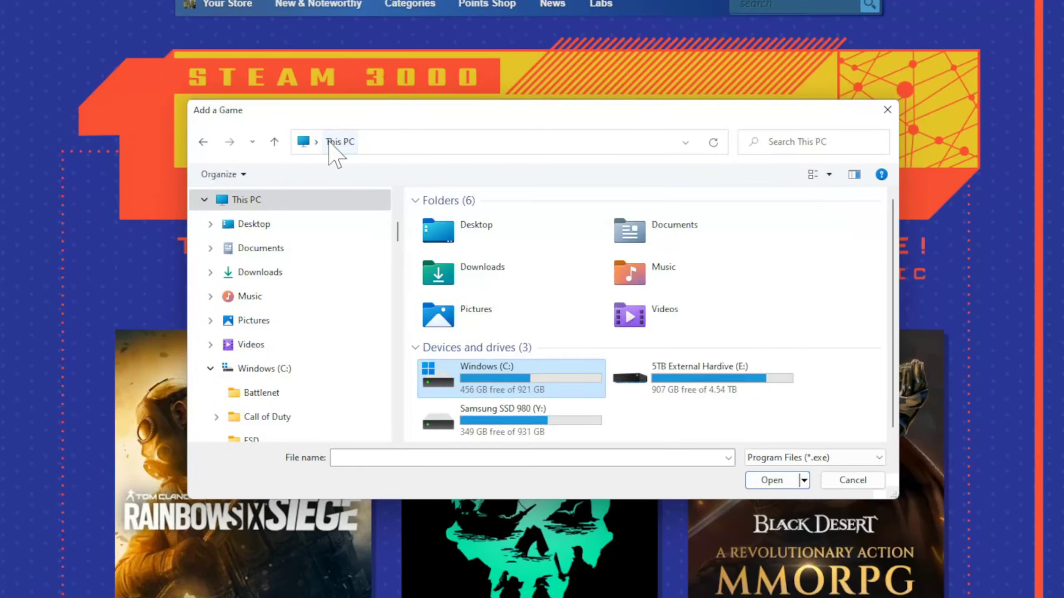
Open the folder Games\Fortnite\Fortnite\FortniteGame\Binaries\Win64 on the Samsung SSD 980 (Y:) drive
double_click(497, 423)
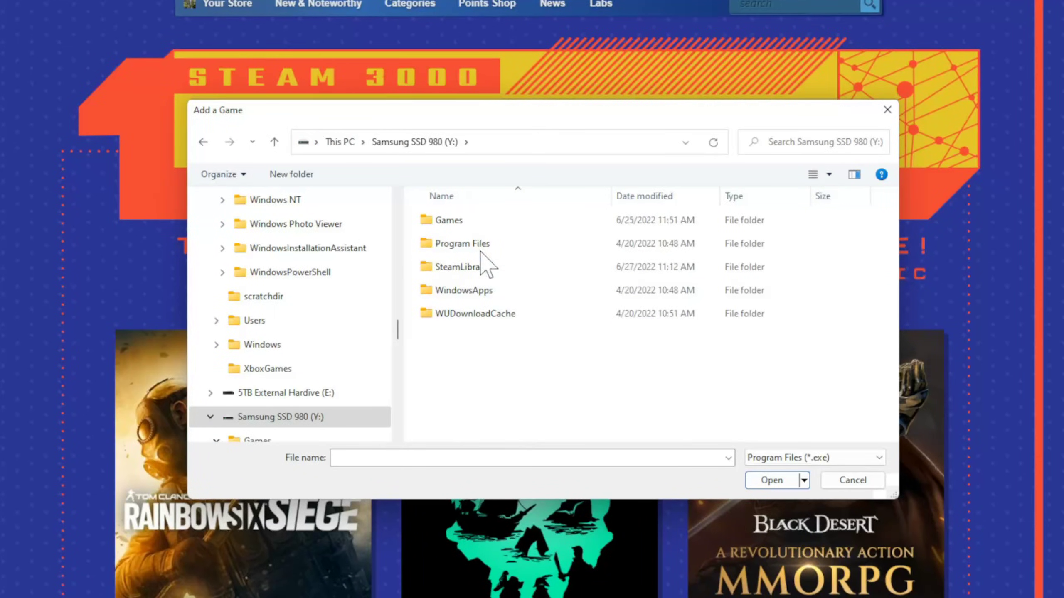
double_click(474, 226)
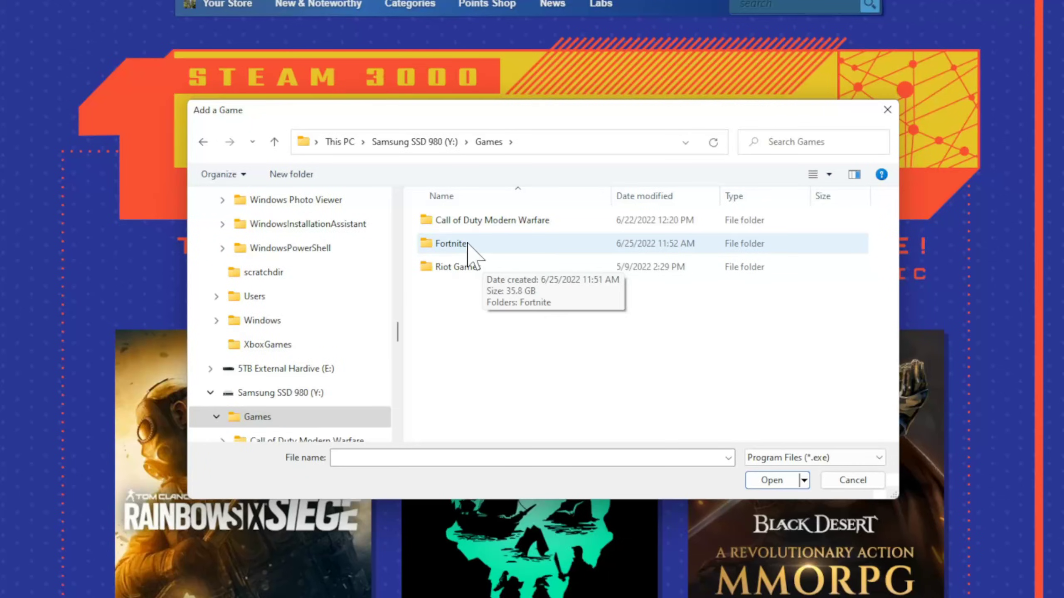
double_click(450, 243)
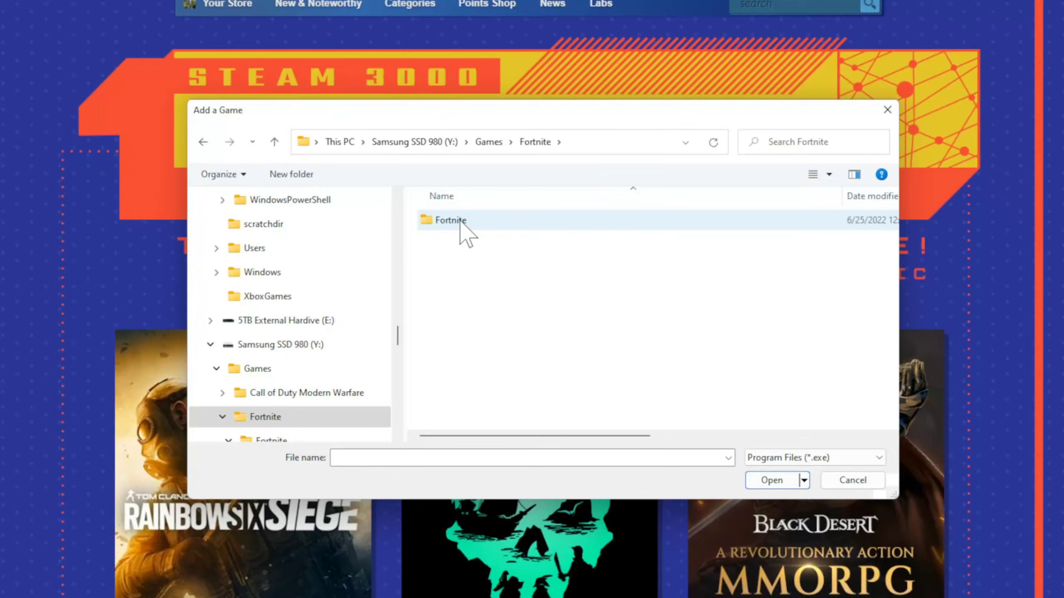
double_click(461, 226)
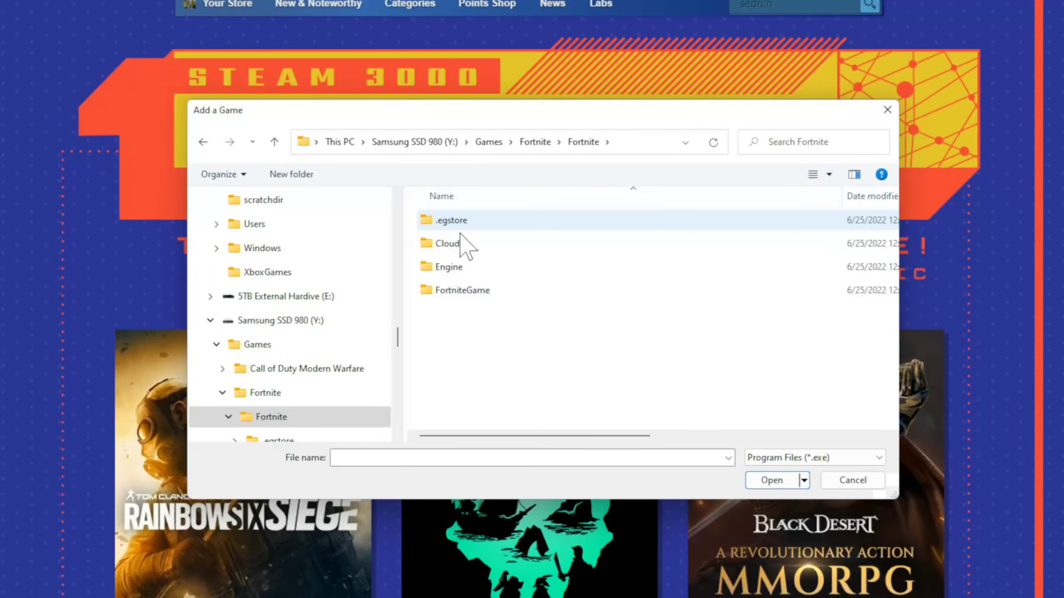
double_click(492, 293)
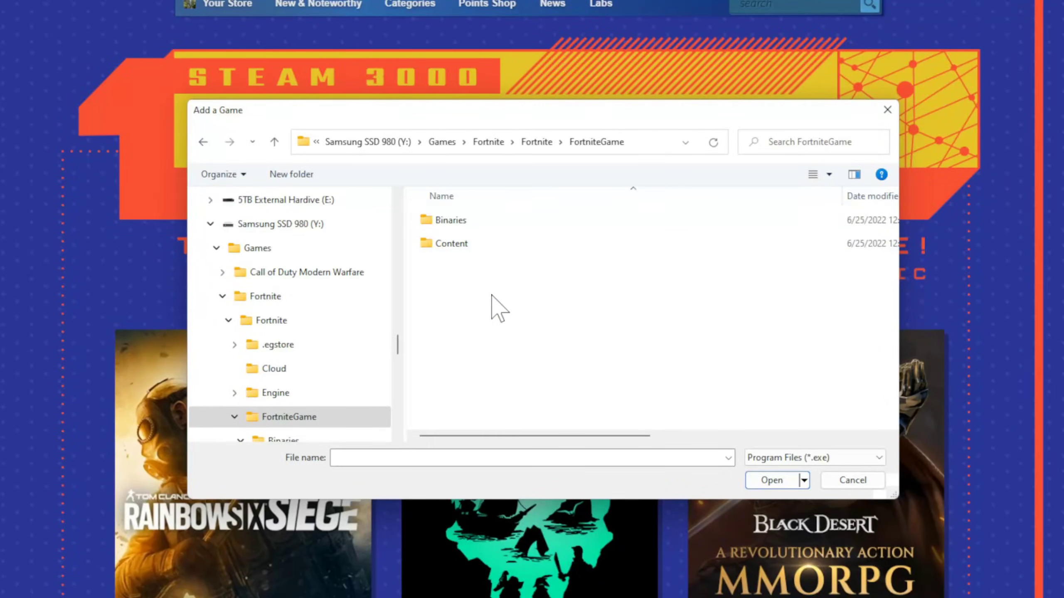
double_click(473, 221)
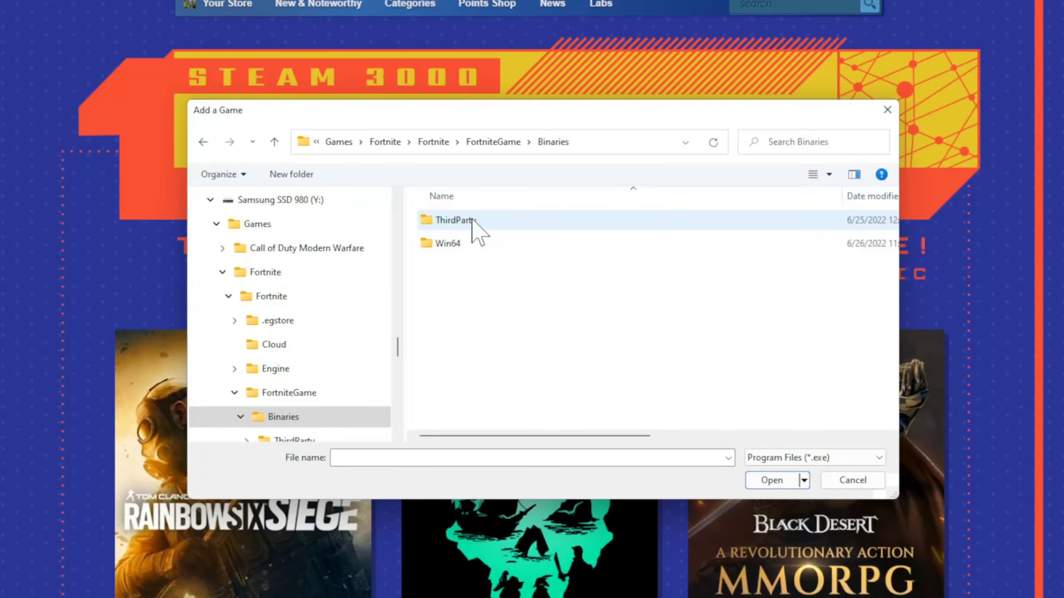
double_click(475, 249)
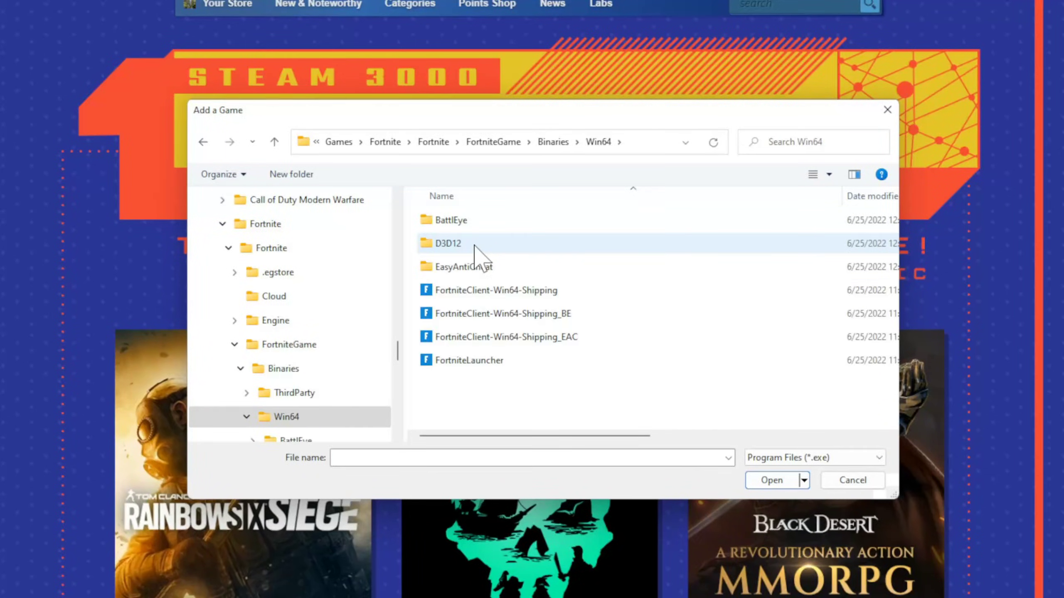
Choose FortniteClient-Win64-Shipping as the program and add it to the Steam games library
click(499, 290)
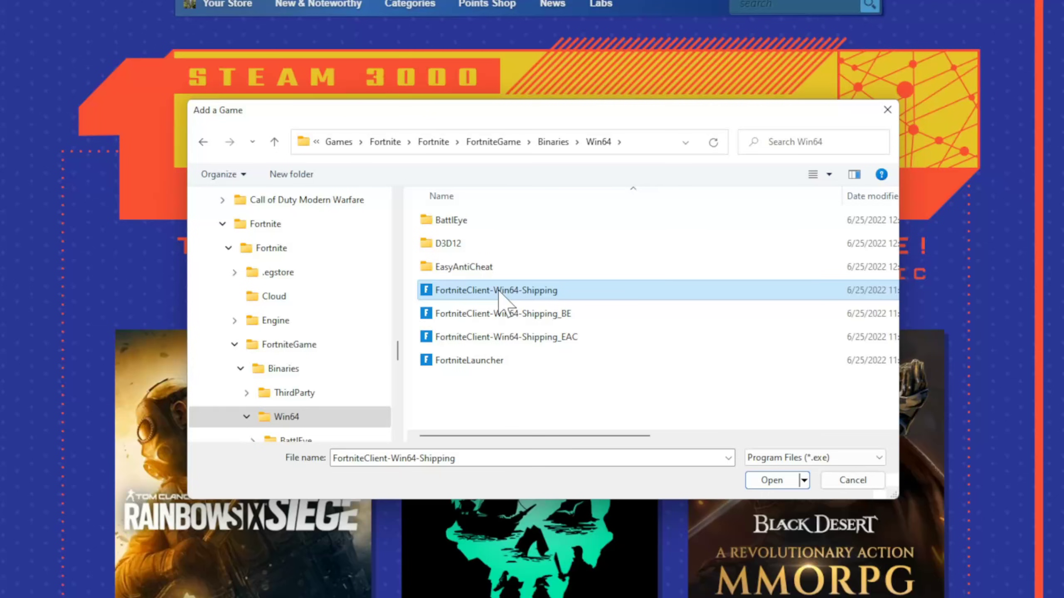
double_click(498, 292)
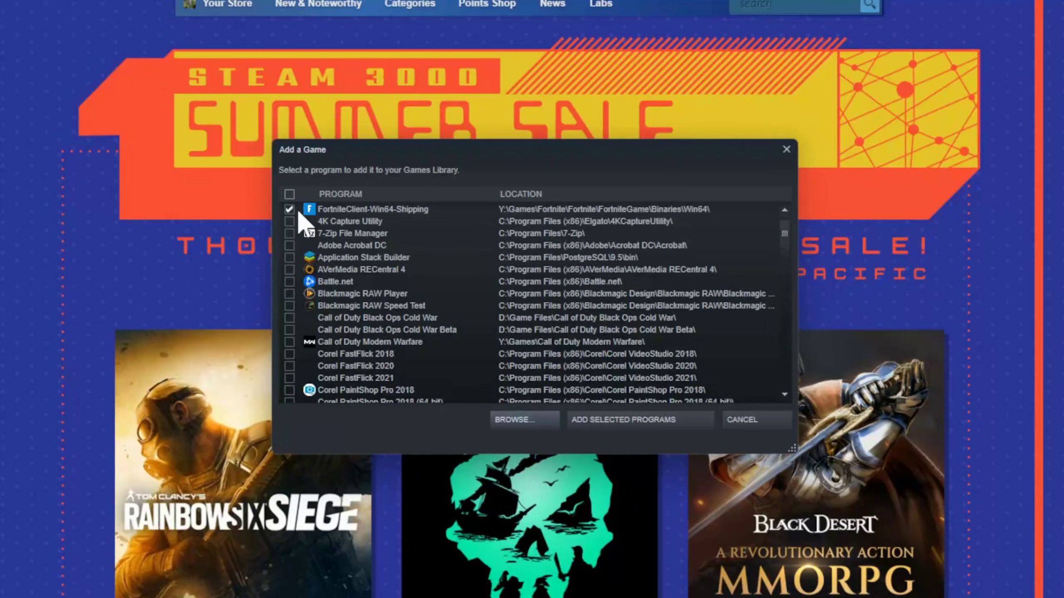
click(609, 419)
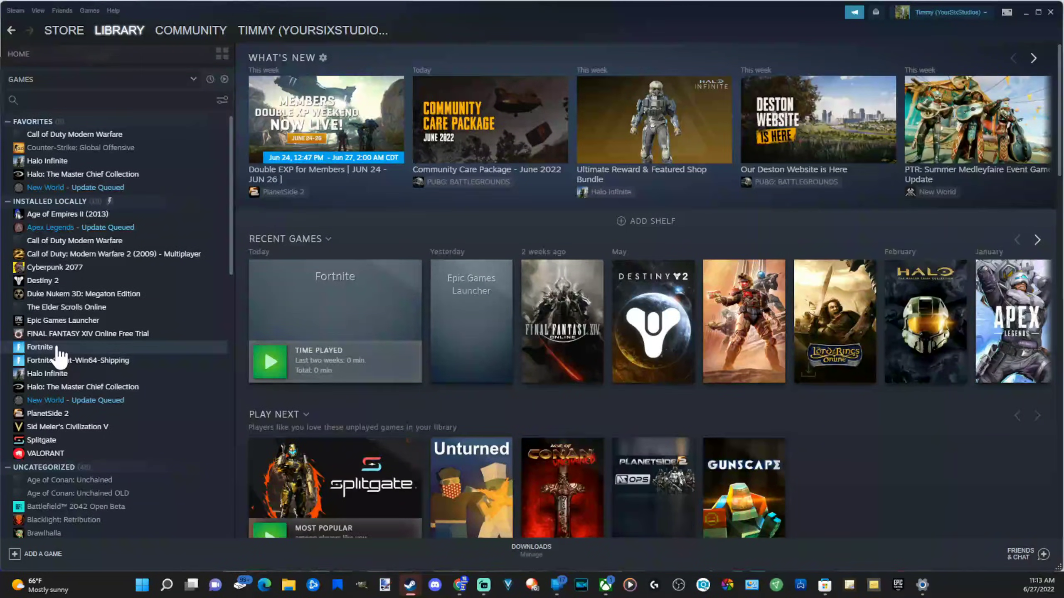
Rename the FortniteClient-Win64-Shipping shortcut to Fortnite in its properties and close them
click(68, 364)
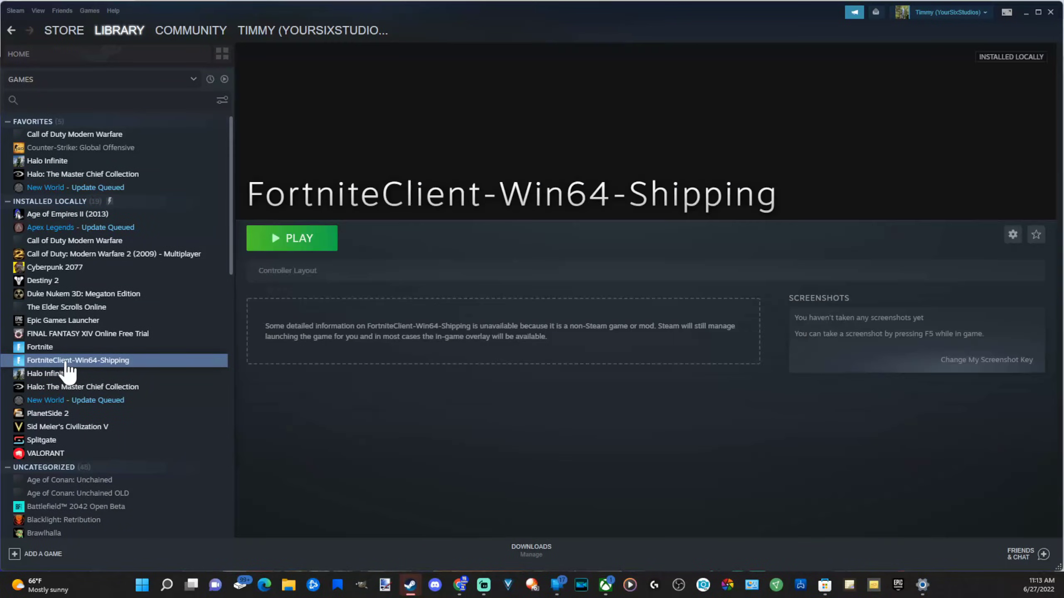
right_click(68, 369)
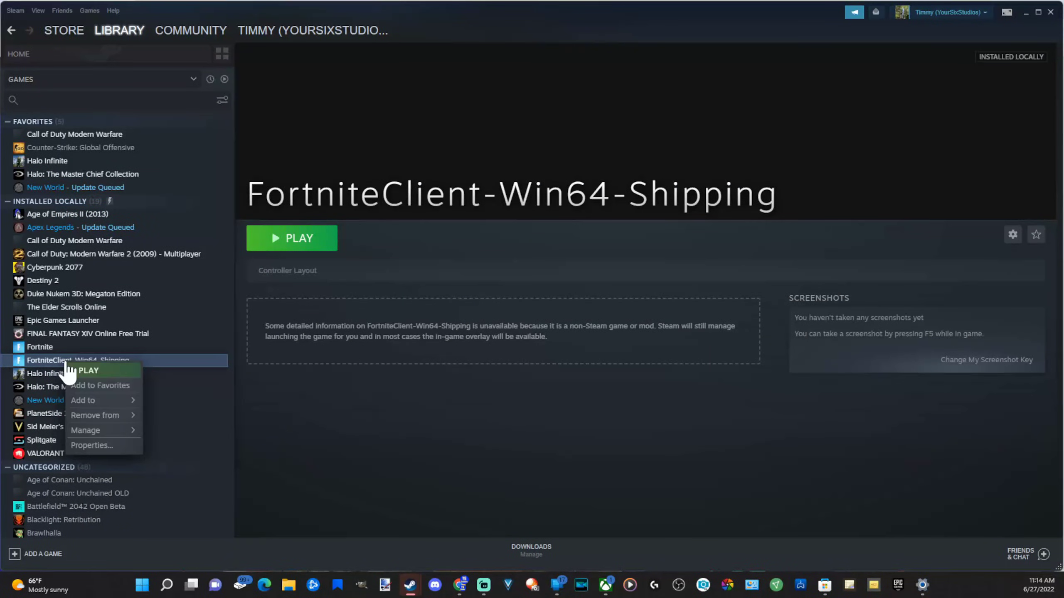
click(91, 446)
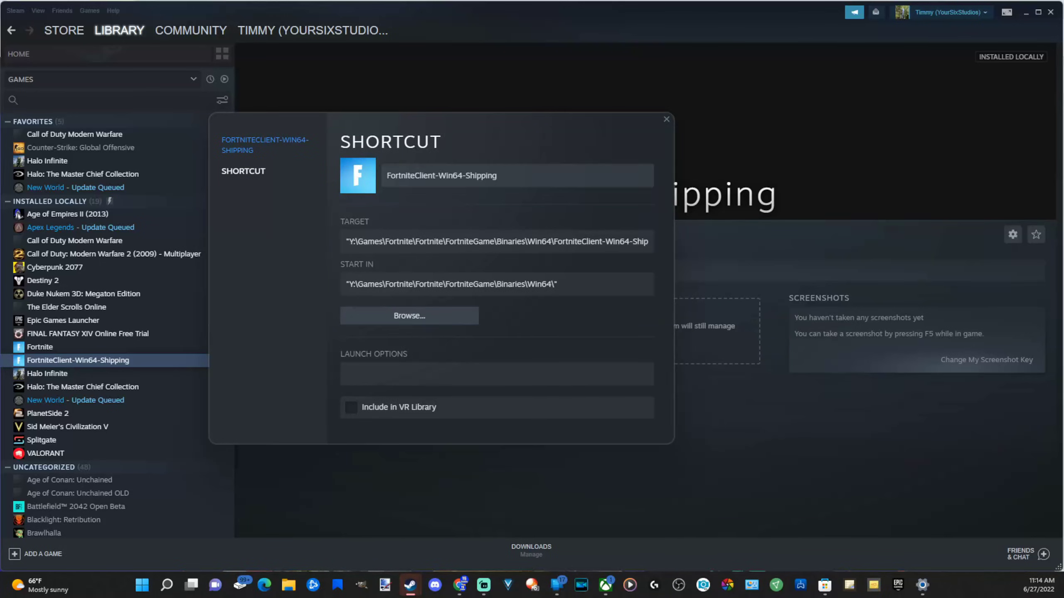
key(shift+End)
key(BackSpace)
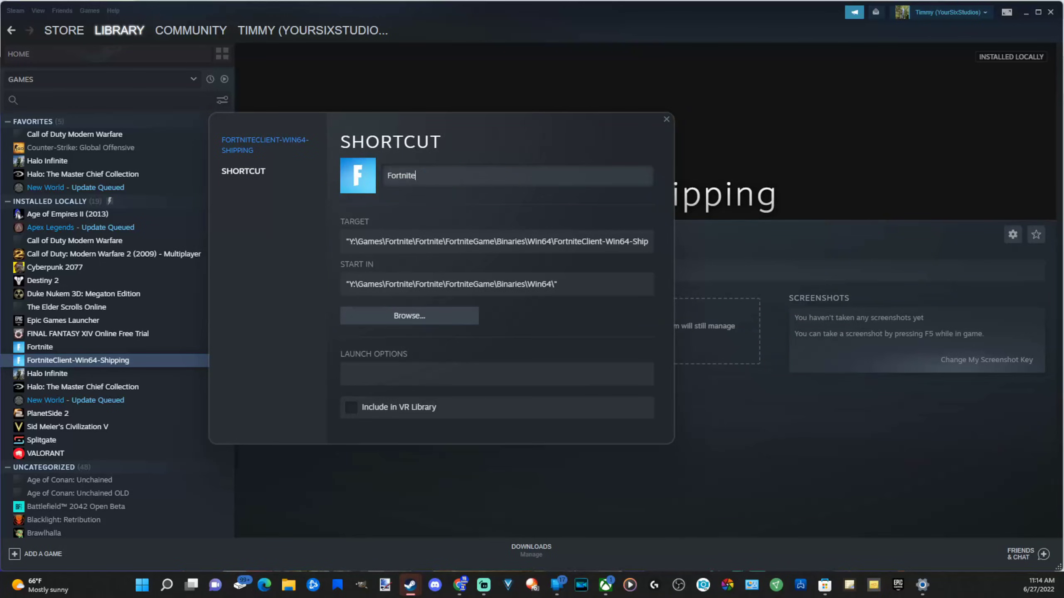
click(666, 119)
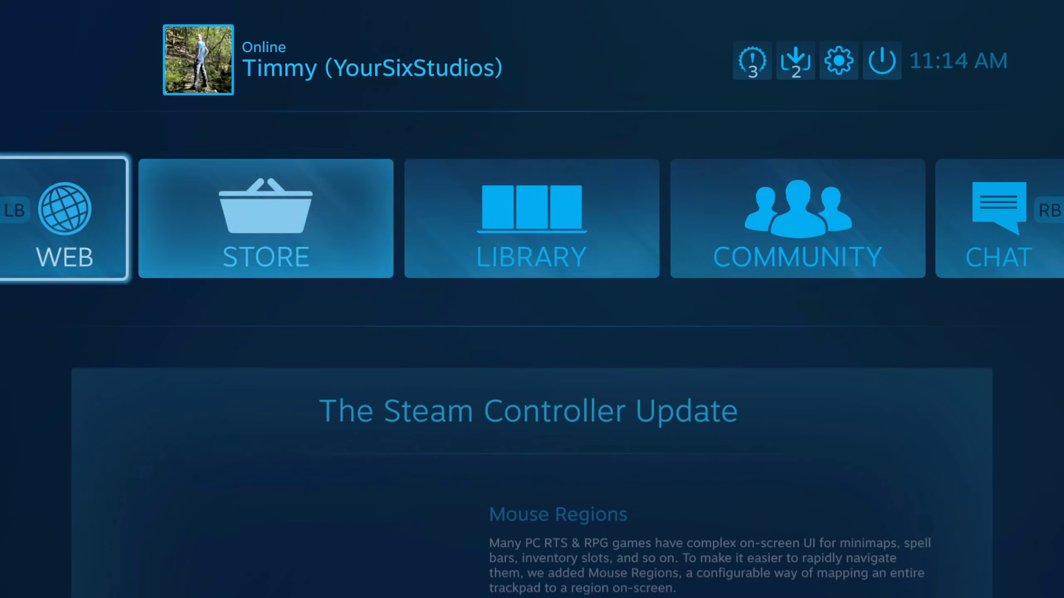
Open the game library from the Big Picture home screen
key(Right)
key(Right)
key(Right)
key(Down)
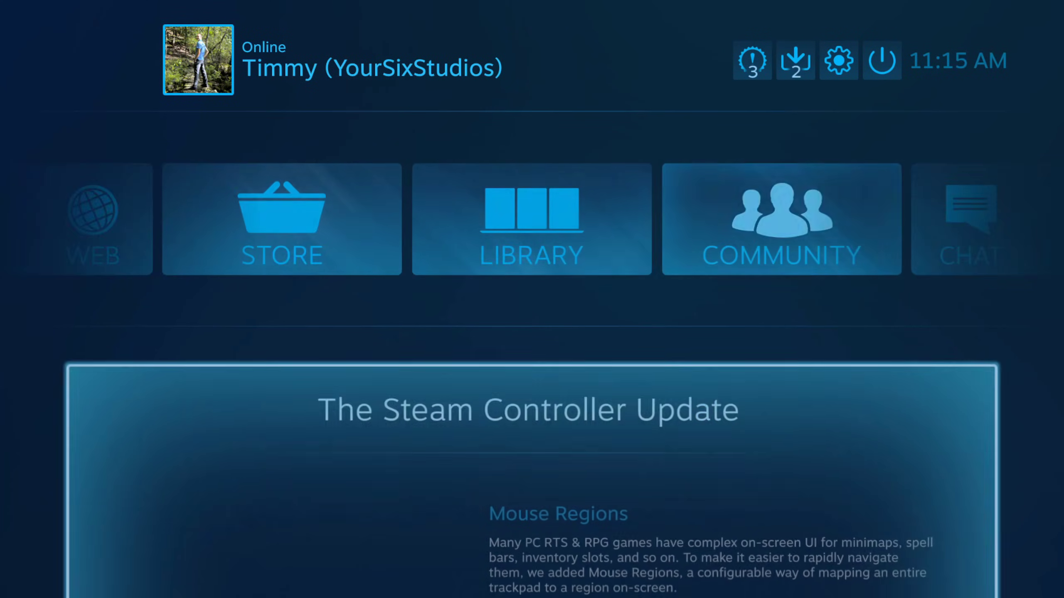
key(Up)
key(Up)
key(Left)
key(Down)
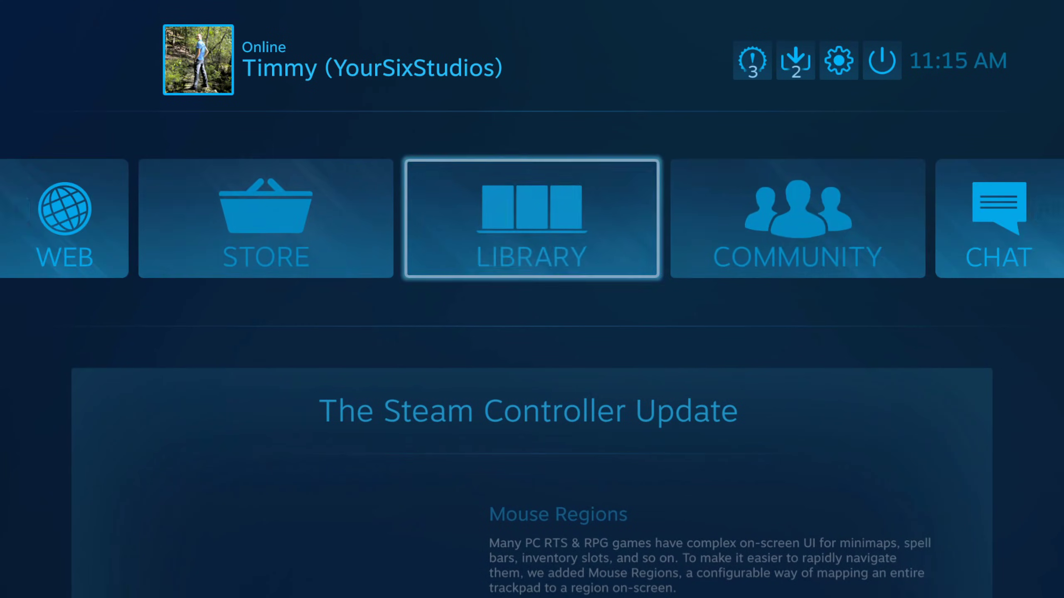
key(Right)
key(Left)
key(Return)
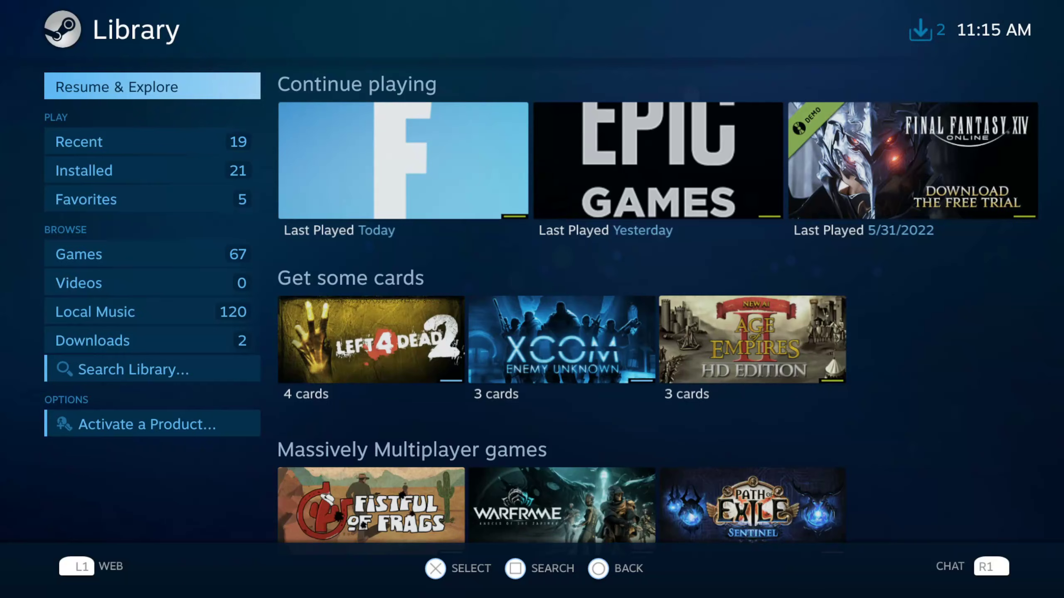
Find the Fortnite shortcut among the recent games and launch it
key(Down)
key(Up)
key(Down)
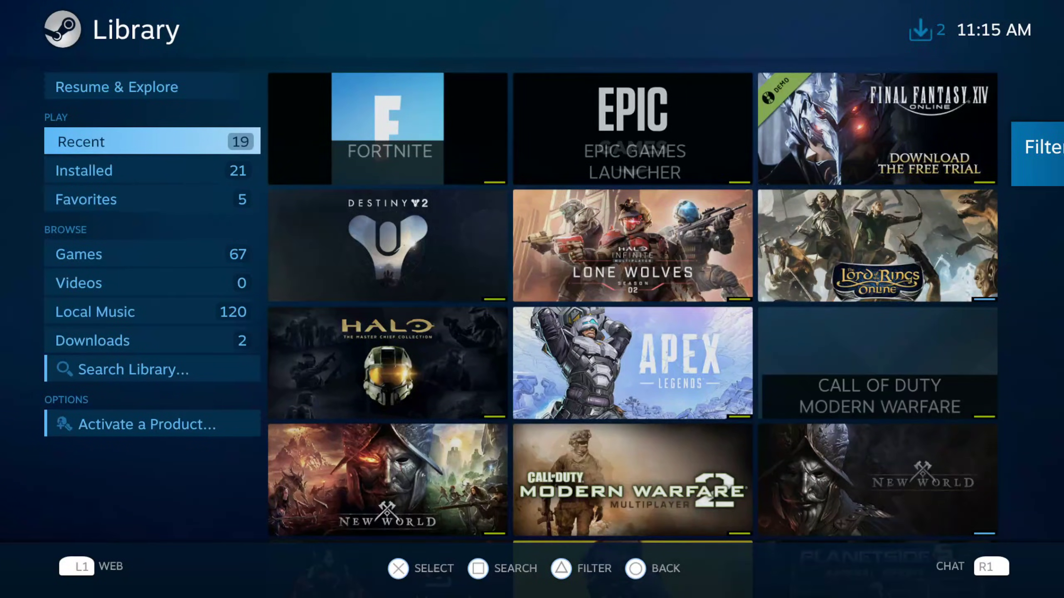
key(Right)
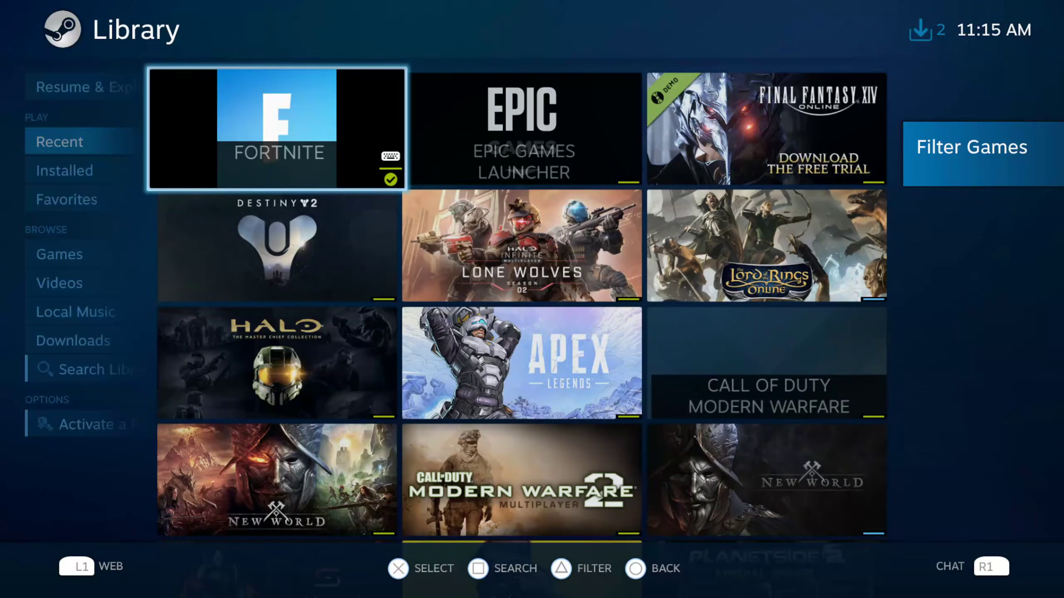
key(Return)
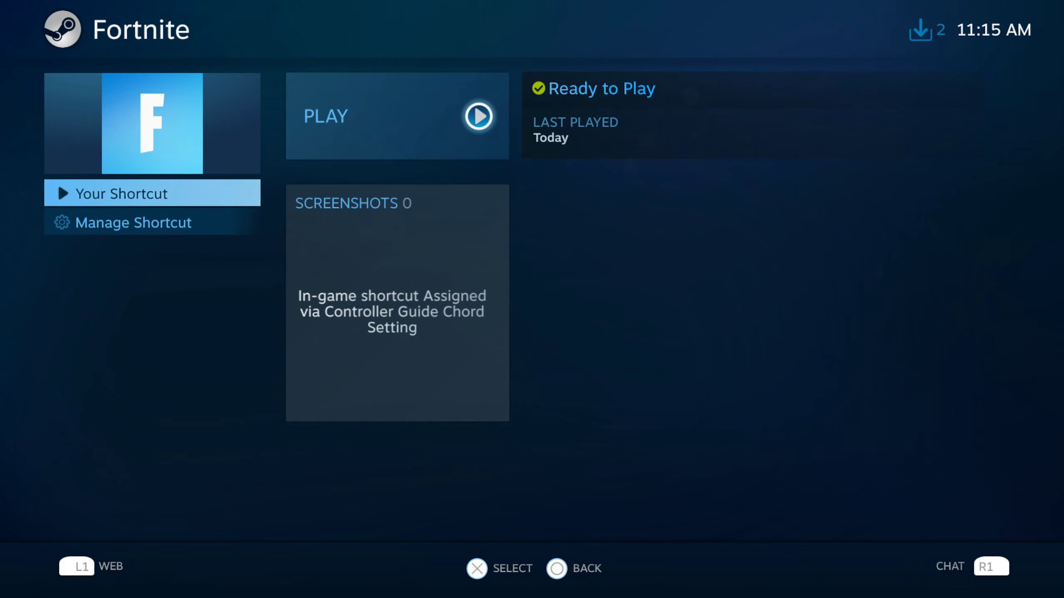
key(Return)
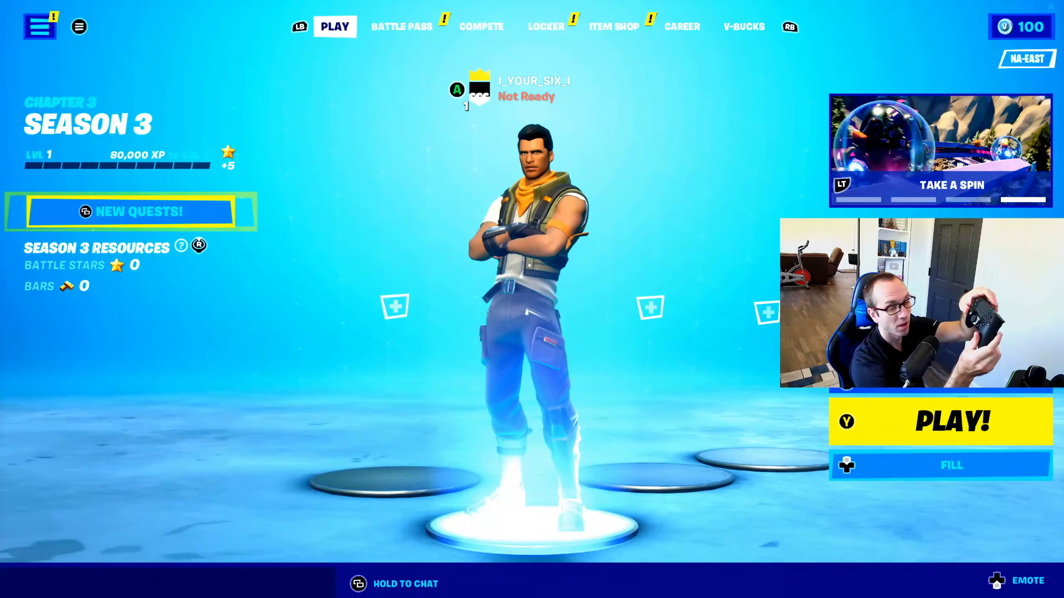
Test controller navigation in the Fortnite lobby by moving between the party slots and switching to the Battle Pass page
key(Right)
key(Right)
key(Right)
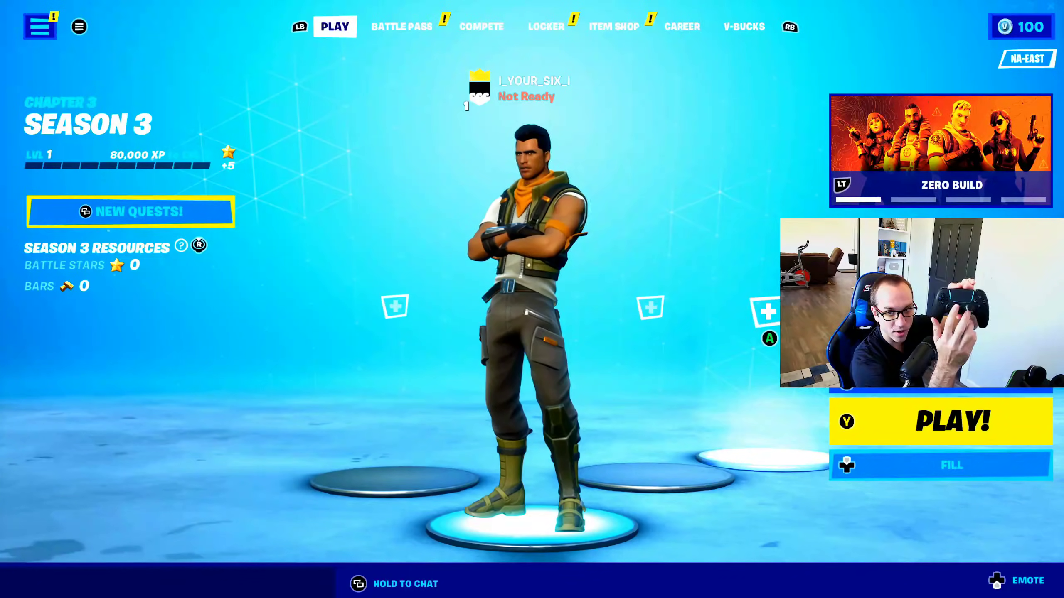
key(Left)
key(Left)
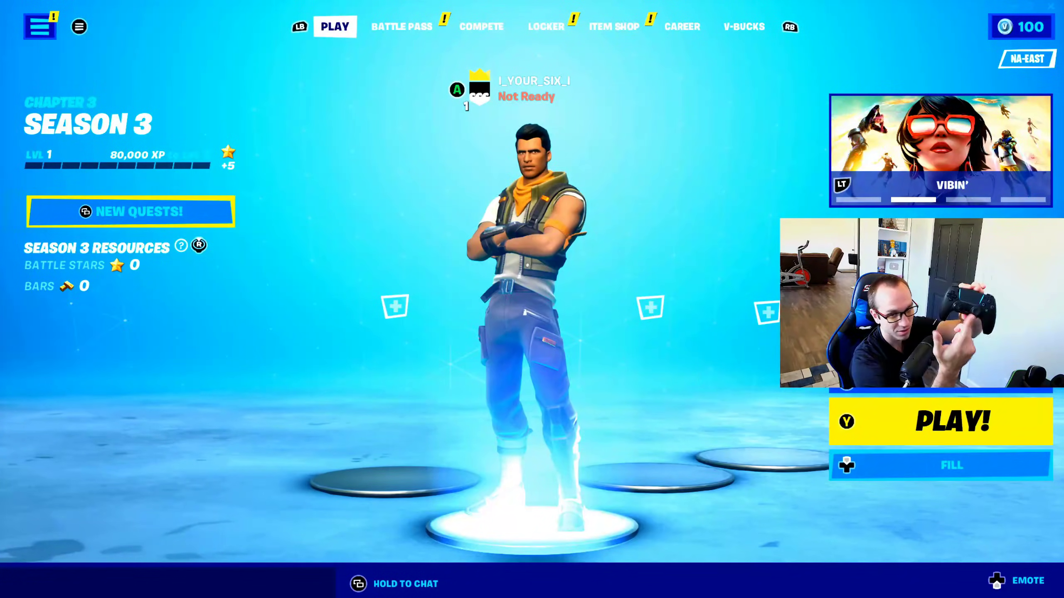
key(Right)
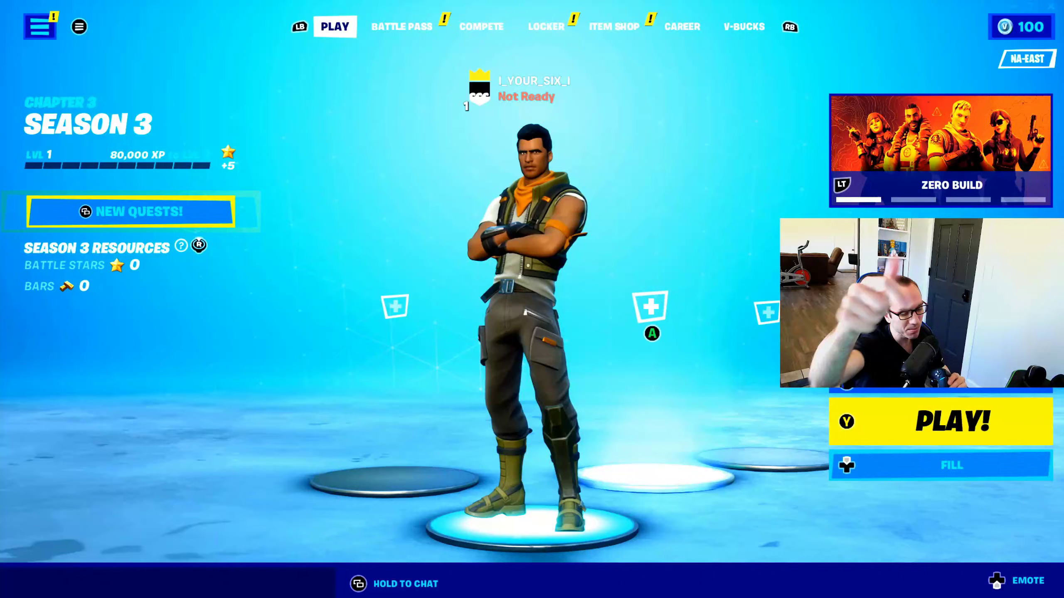
key(Left)
key(Left)
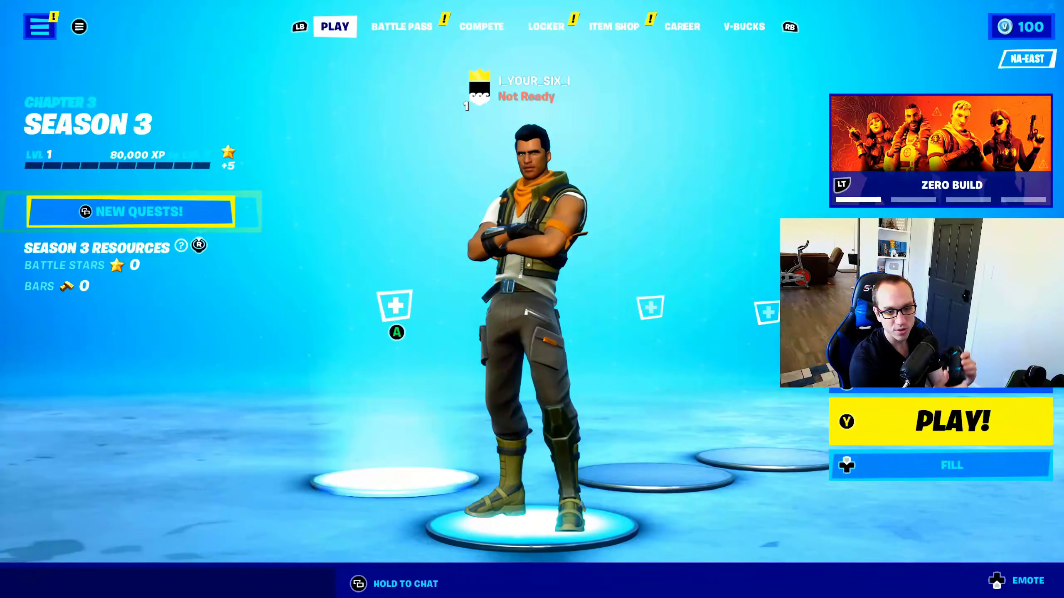
key(e)
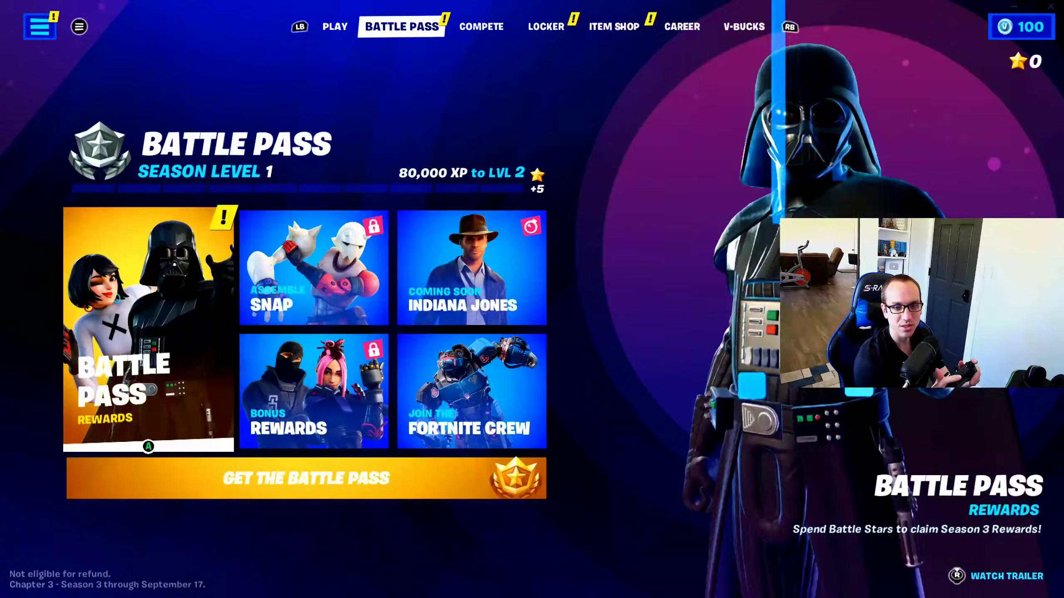